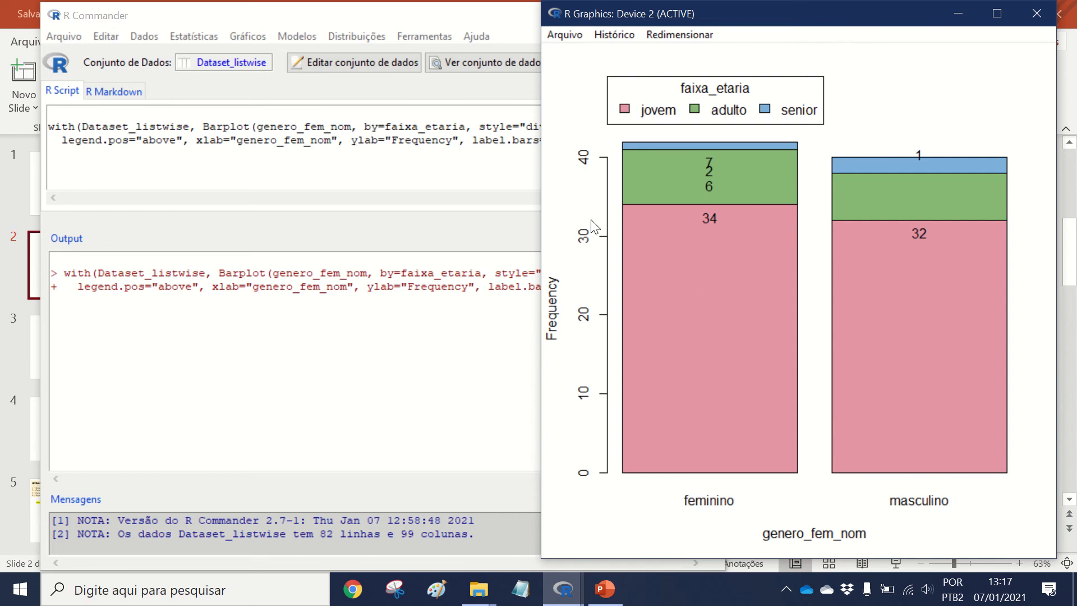
# Create a bar chart of faixa_etaria grouped by genero_fem_nom
pyautogui.click(436, 173)
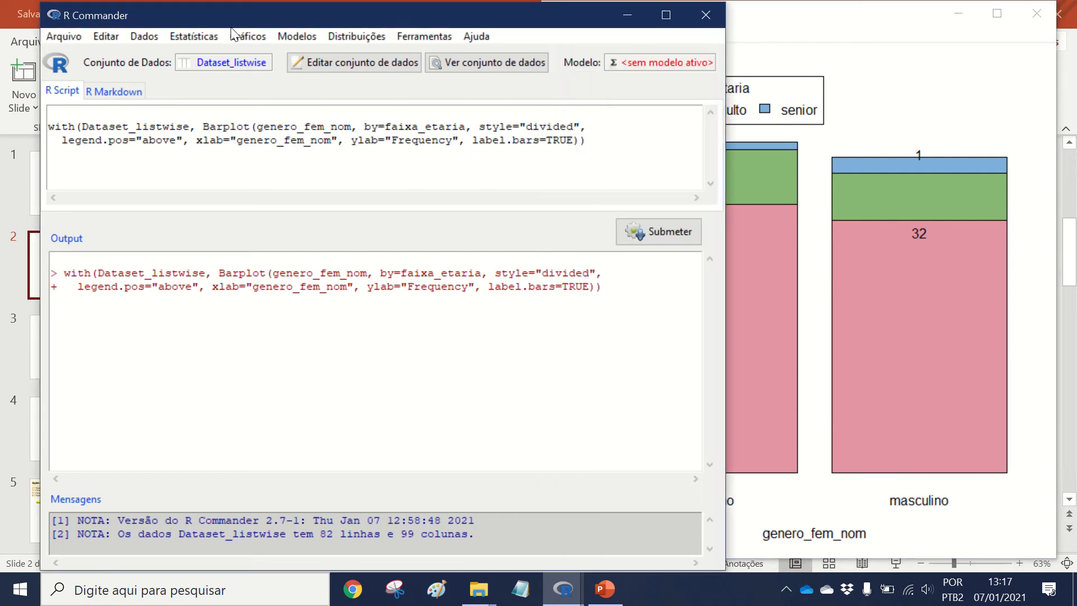
pyautogui.click(247, 36)
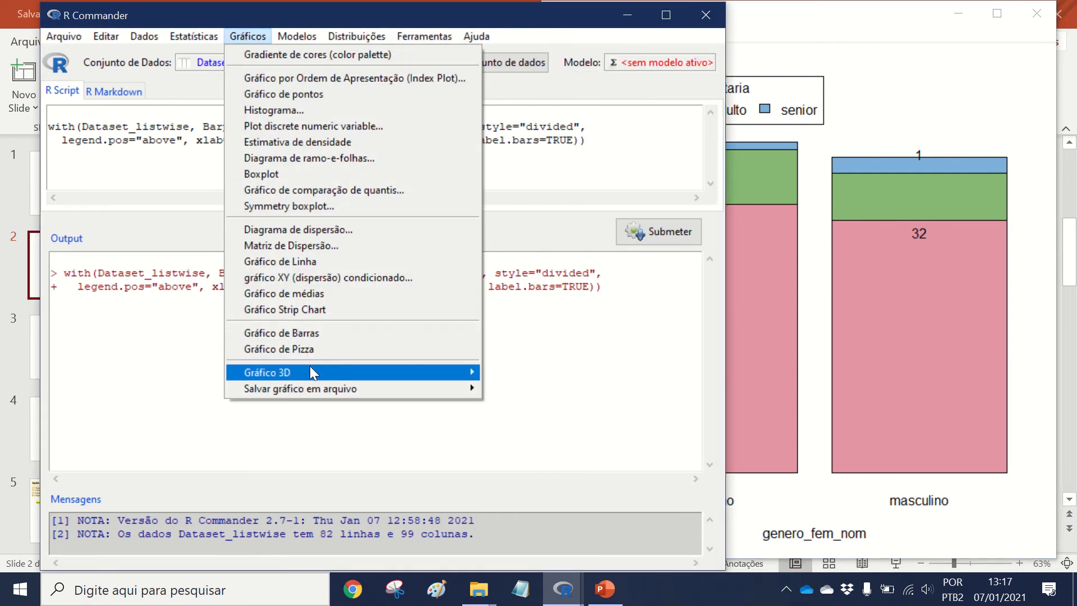
pyautogui.click(329, 336)
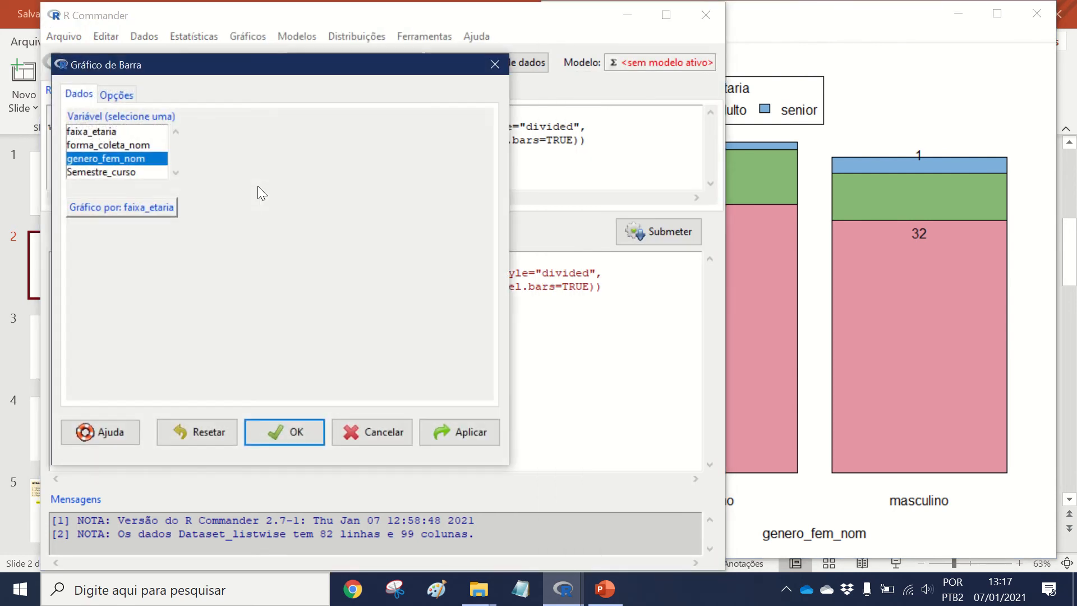
pyautogui.click(103, 133)
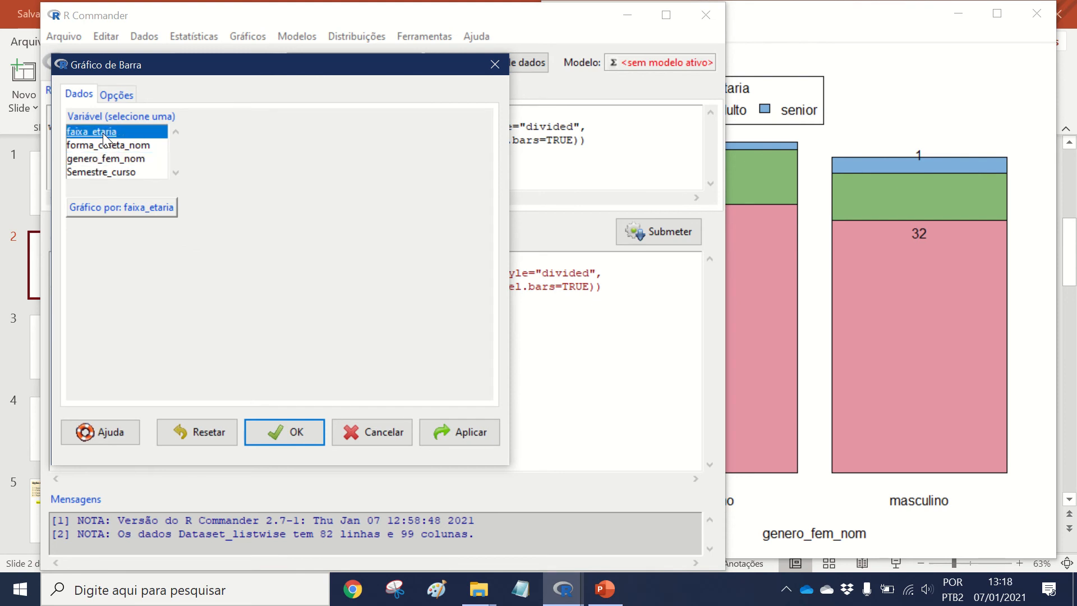
pyautogui.click(116, 206)
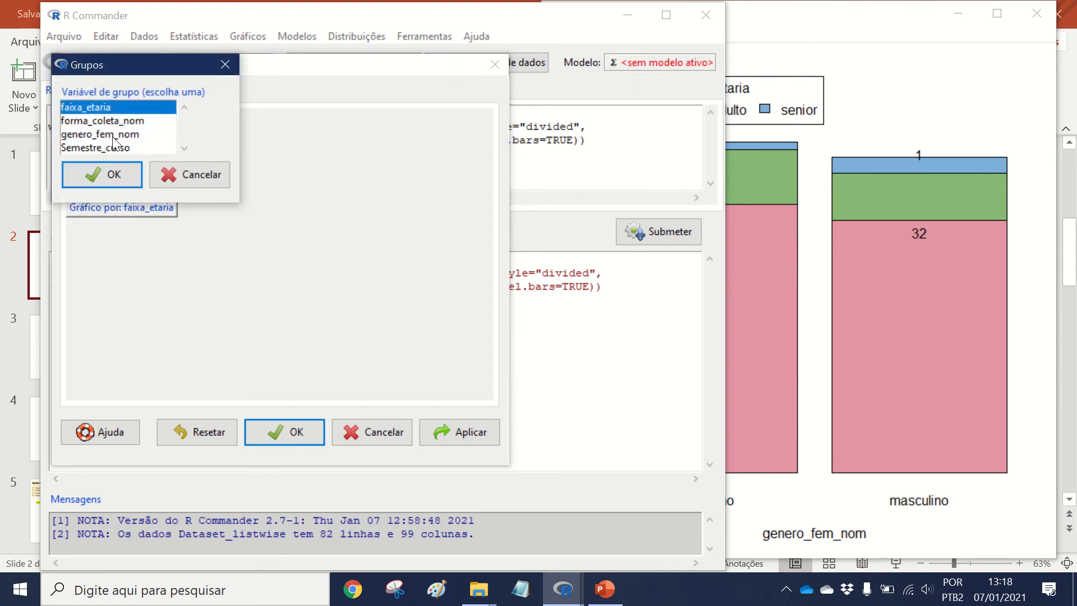
pyautogui.click(100, 135)
pyautogui.click(102, 174)
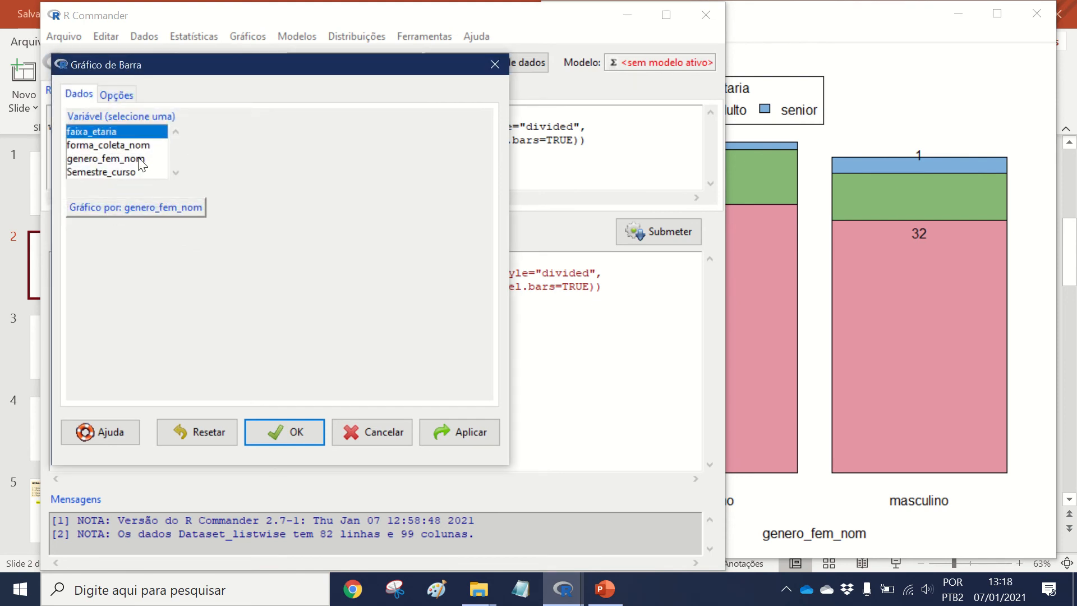
pyautogui.click(285, 432)
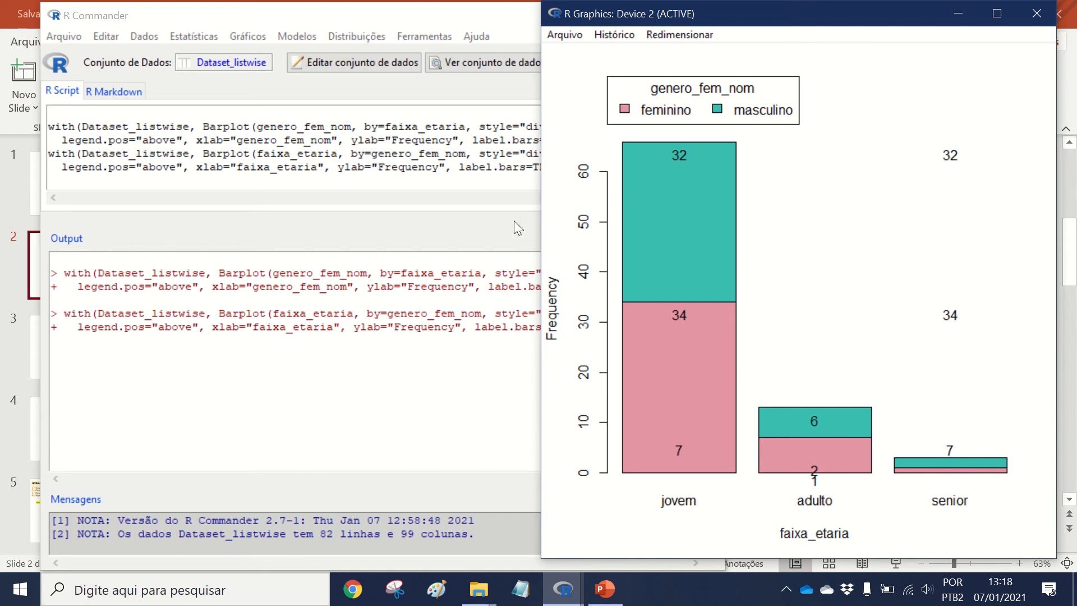
# Generate a two-way contingency table with genero_fem_nom as row variable and faixa_etaria as column variable, including the chi-square independence test
pyautogui.click(392, 155)
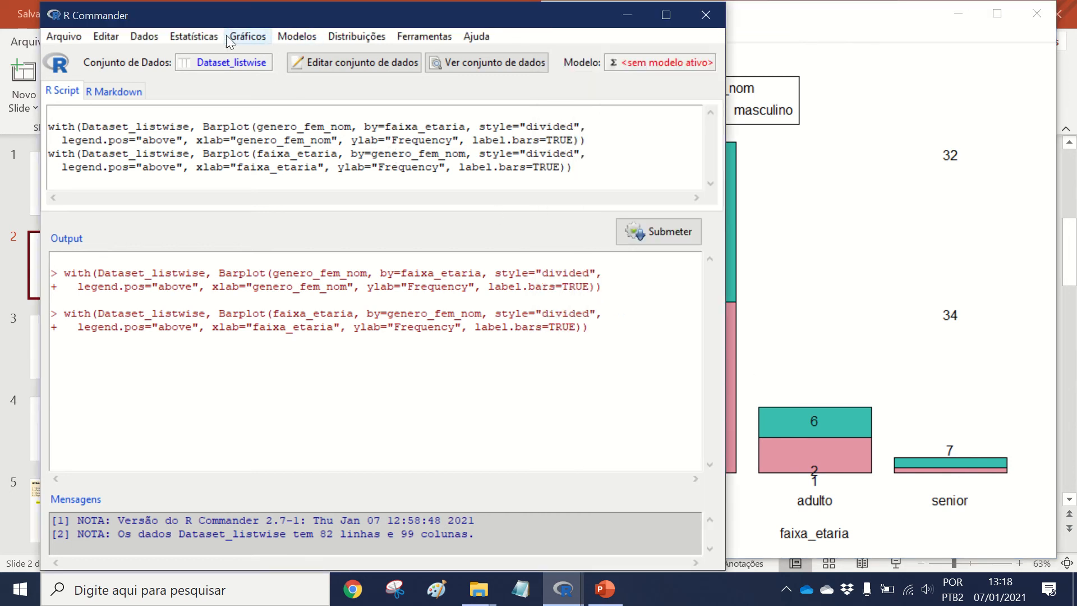
pyautogui.click(206, 38)
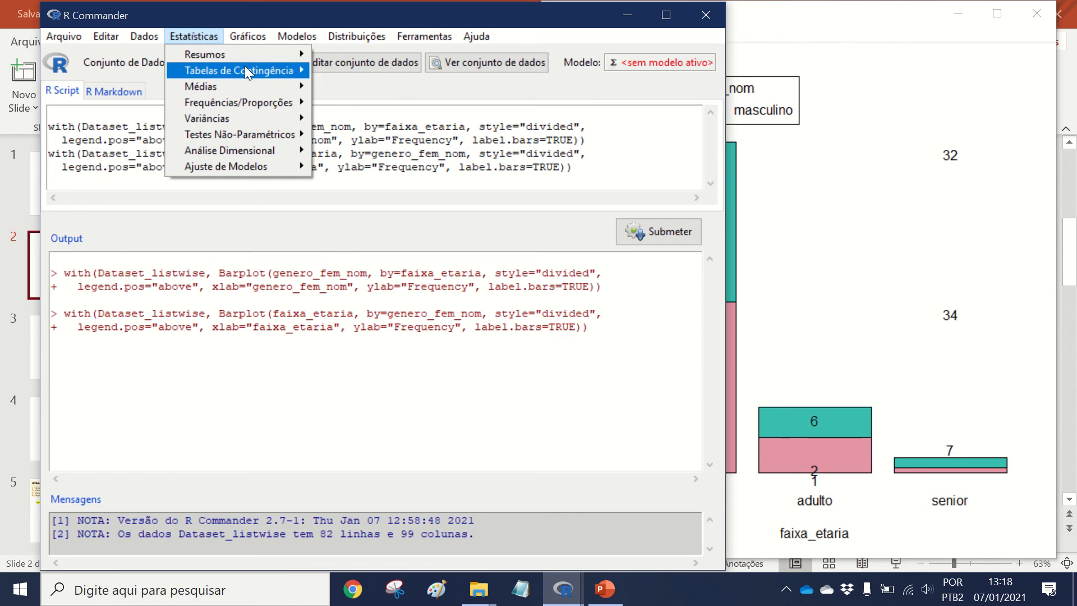
pyautogui.moveTo(245, 68)
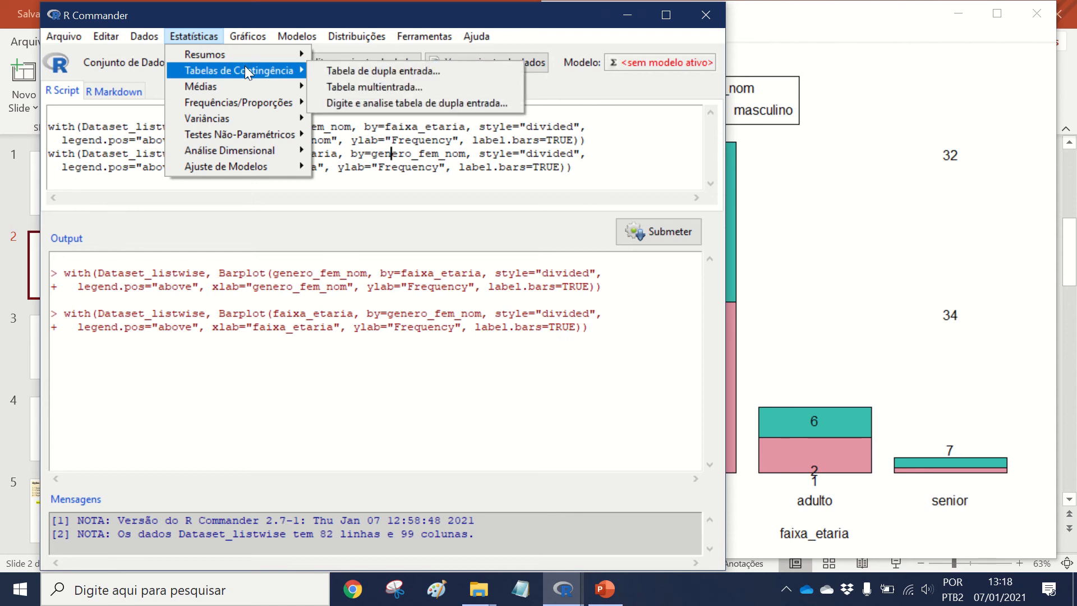
pyautogui.click(418, 70)
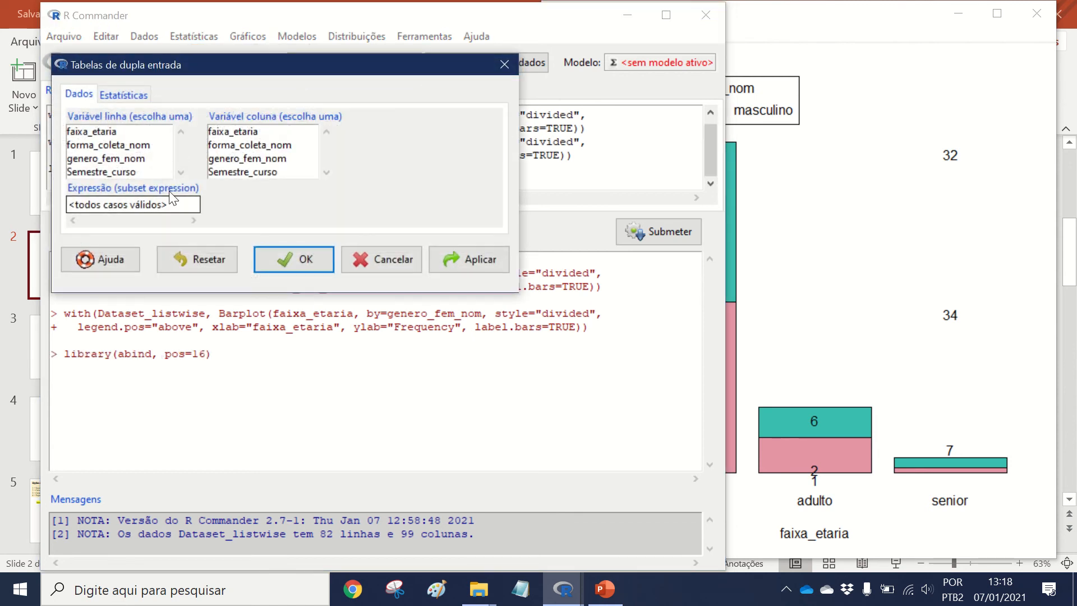
pyautogui.click(112, 160)
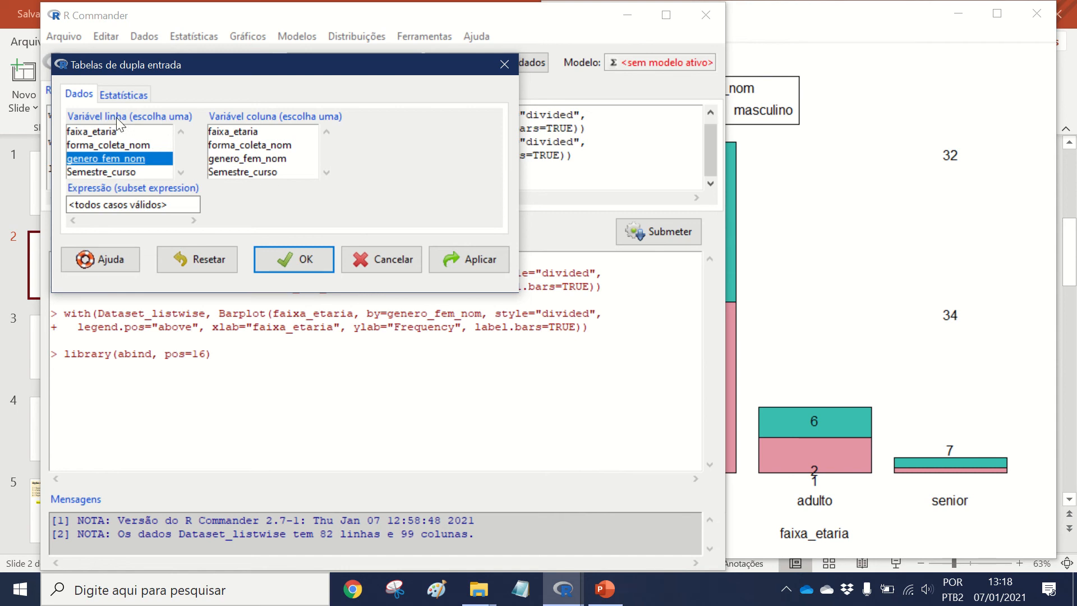
pyautogui.click(272, 132)
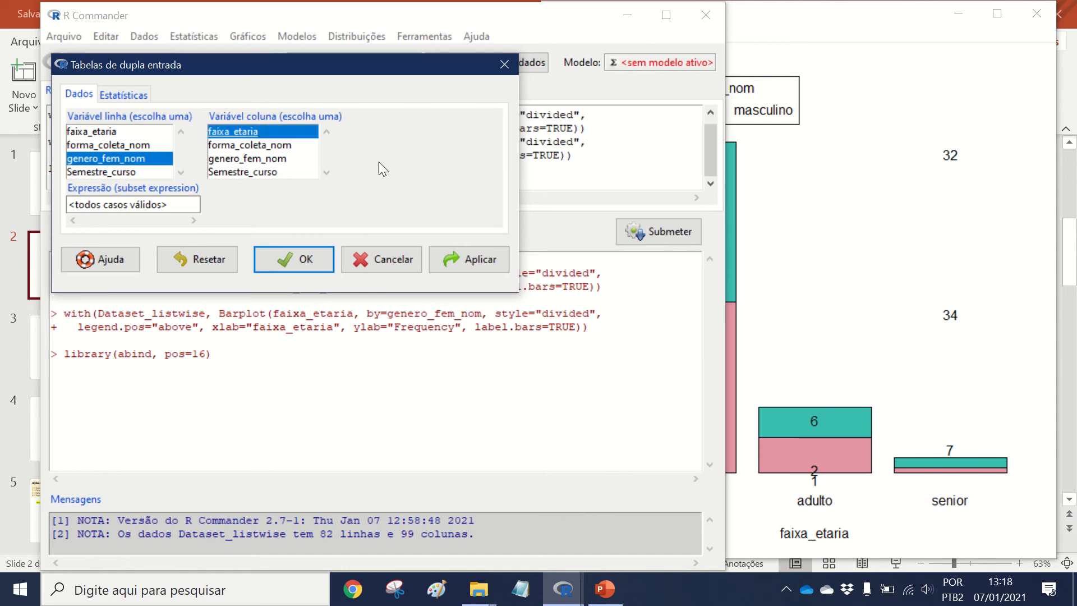
pyautogui.click(144, 95)
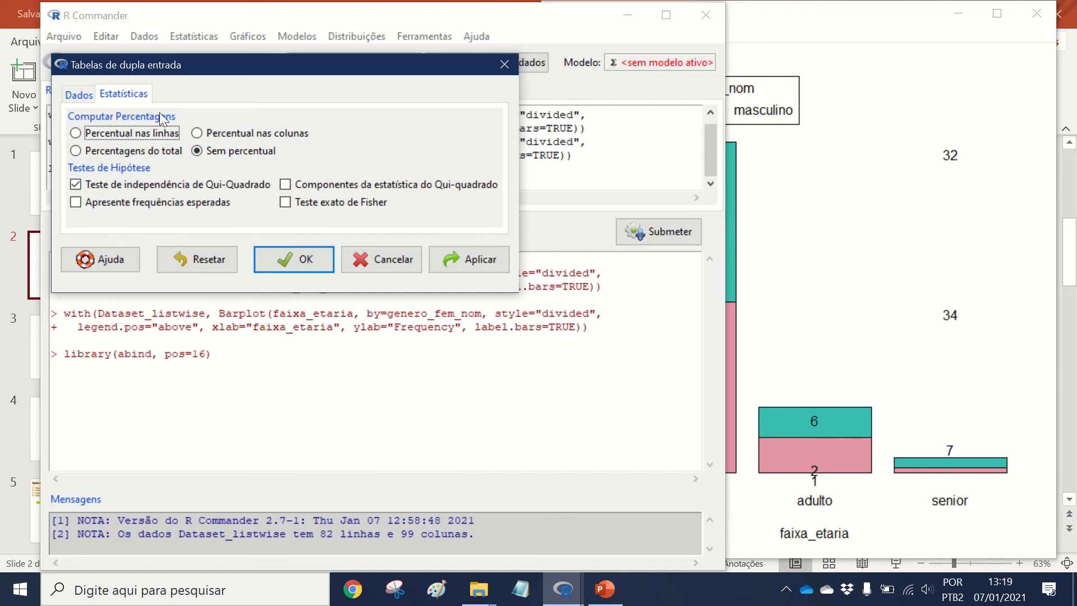
pyautogui.click(79, 95)
pyautogui.click(296, 259)
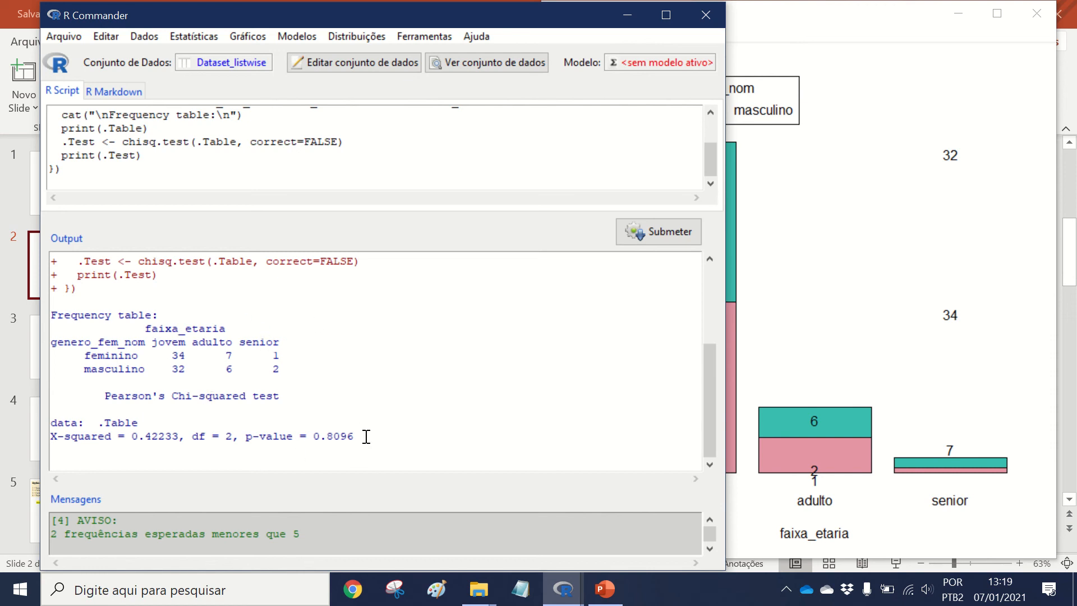
# Examine the Pearson chi-squared statistic, the p-value and the frequency table of genero_fem_nom by faixa_etaria in the output
pyautogui.moveTo(366, 437); pyautogui.dragTo(238, 444)
pyautogui.click(305, 449)
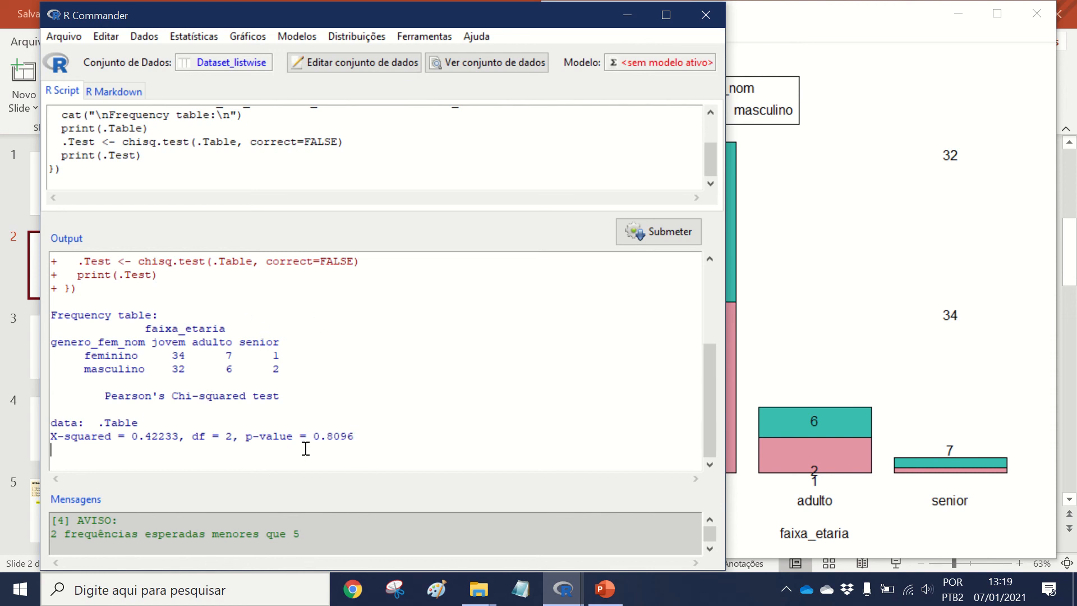
pyautogui.moveTo(355, 437); pyautogui.dragTo(287, 440)
pyautogui.click(334, 442)
pyautogui.moveTo(355, 438); pyautogui.dragTo(314, 441)
pyautogui.click(330, 449)
pyautogui.moveTo(359, 437); pyautogui.dragTo(51, 423)
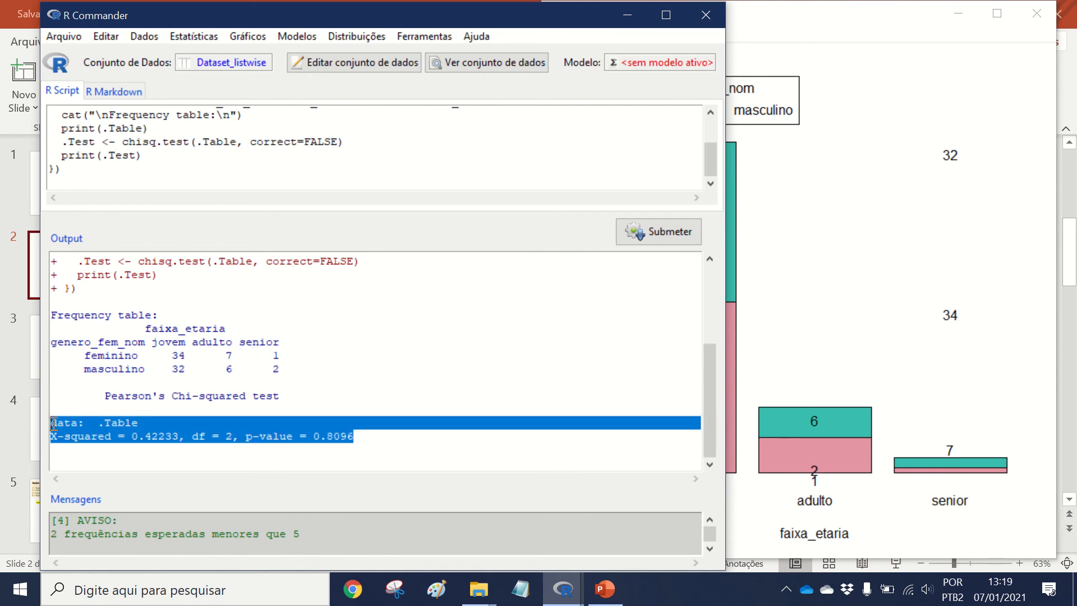
pyautogui.click(225, 448)
pyautogui.moveTo(284, 373); pyautogui.dragTo(50, 341)
pyautogui.click(249, 376)
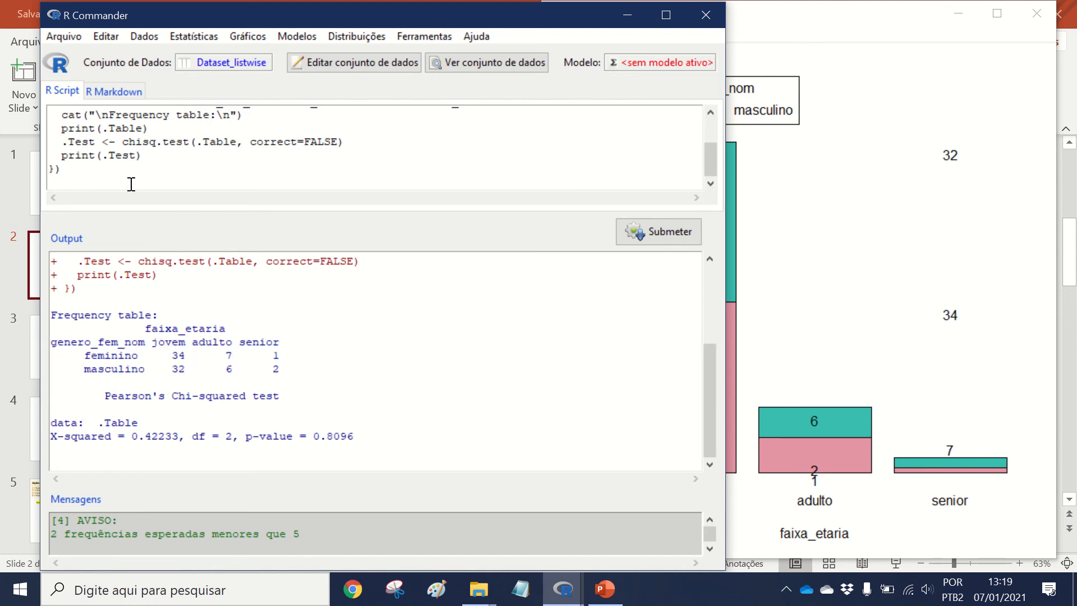
# Generate the two-way contingency table again with faixa_etaria as row variable and genero_fem_nom as column variable
pyautogui.click(199, 36)
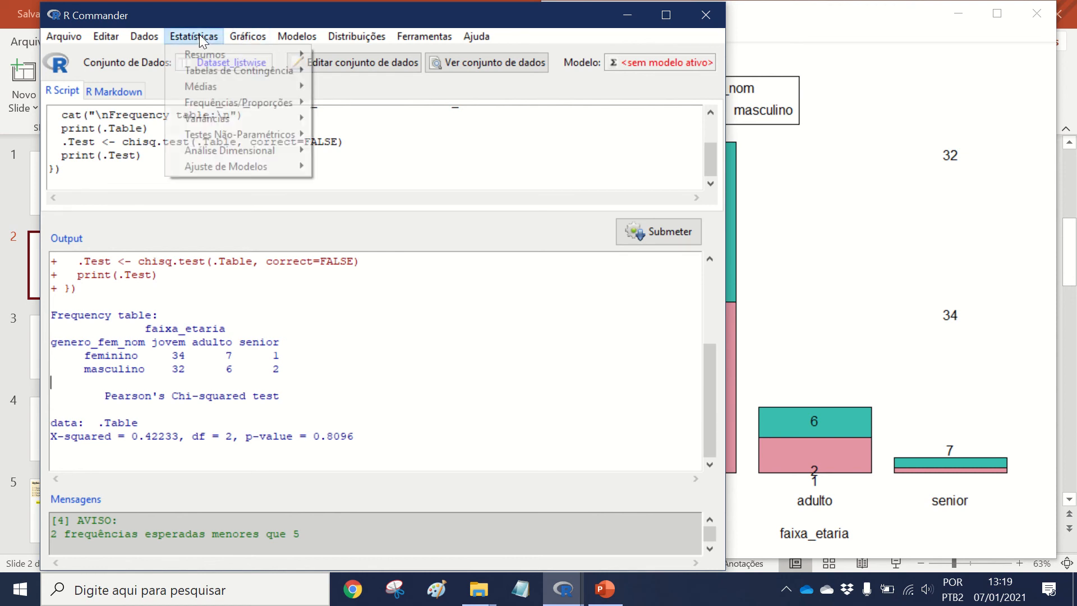
pyautogui.moveTo(217, 70)
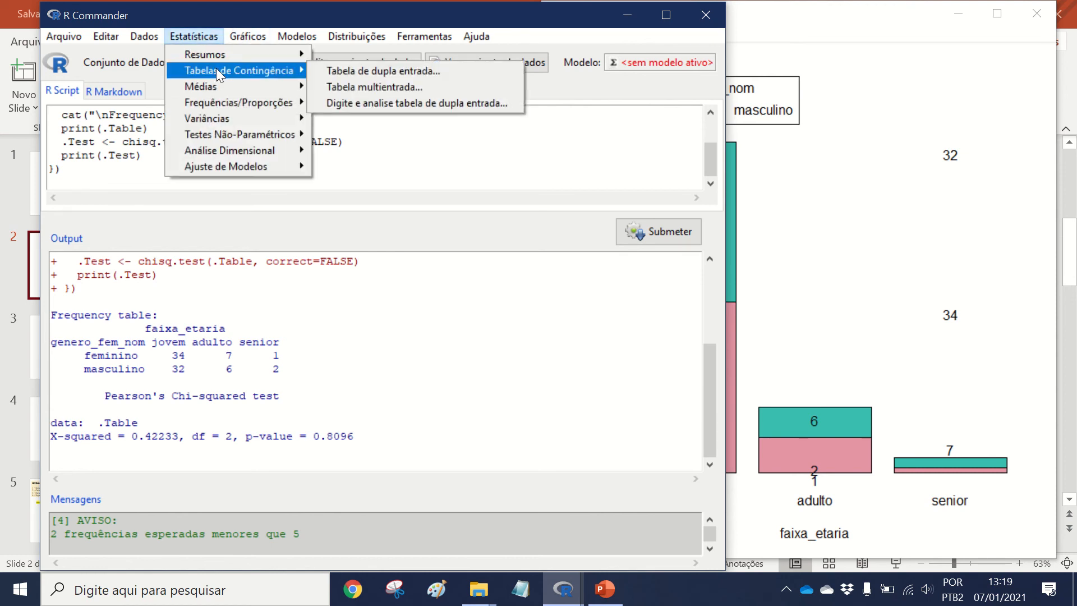
pyautogui.click(425, 73)
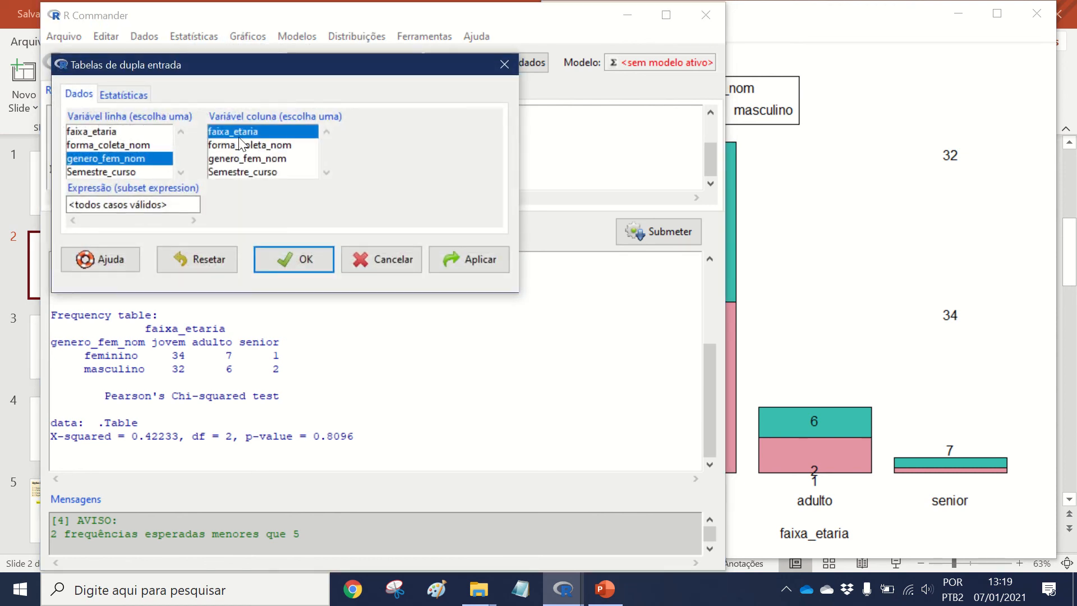
pyautogui.click(116, 130)
pyautogui.click(267, 158)
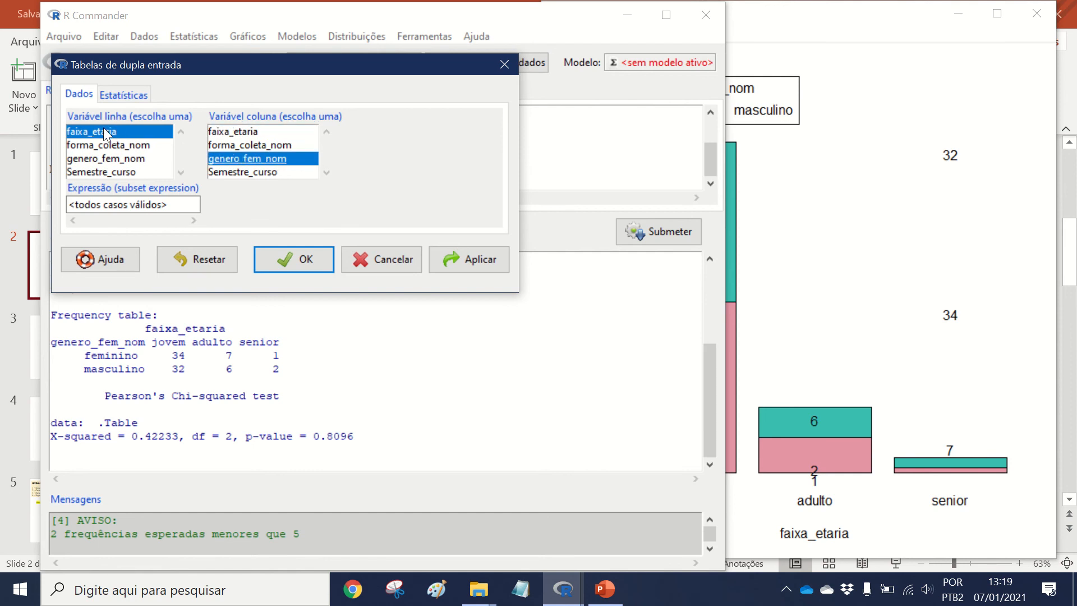
pyautogui.click(287, 264)
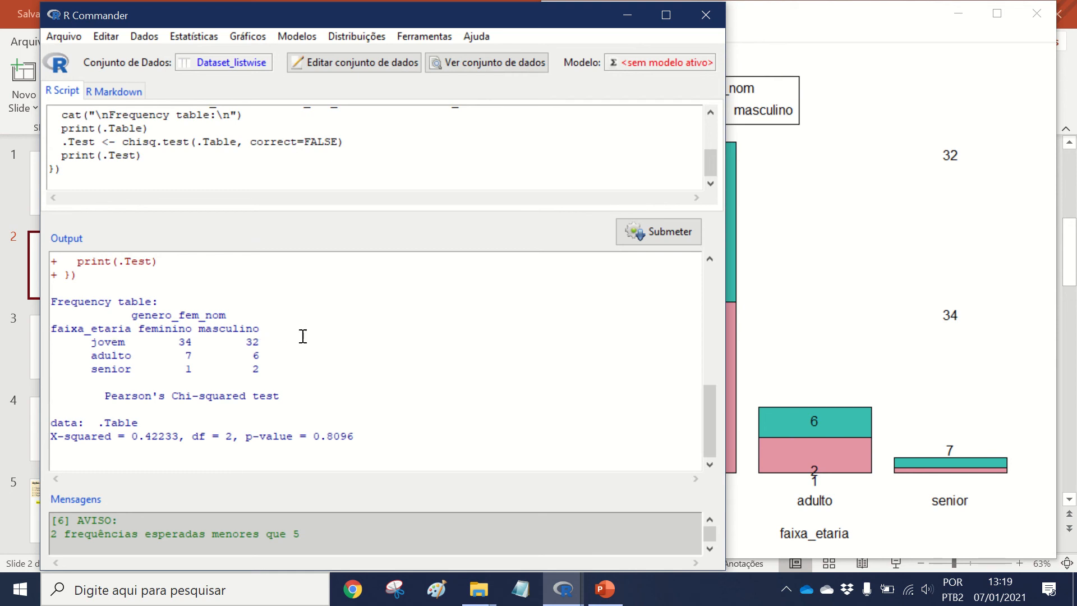
# Compare the two frequency tables in the output, checking how the counts are arranged in rows and columns
pyautogui.scroll(6, 303, 337)
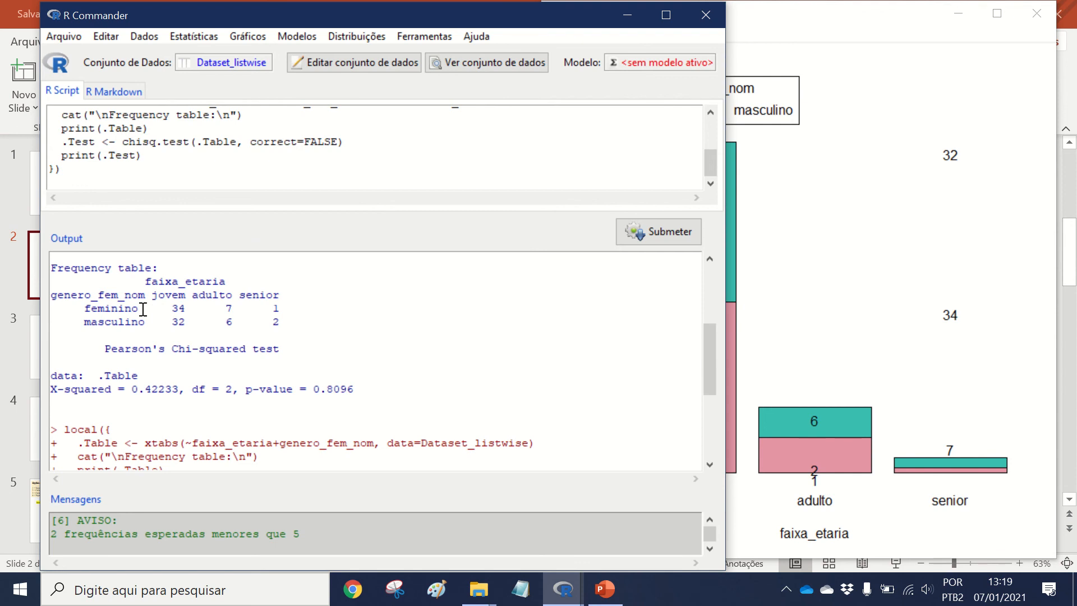
pyautogui.scroll(-6, 309, 319)
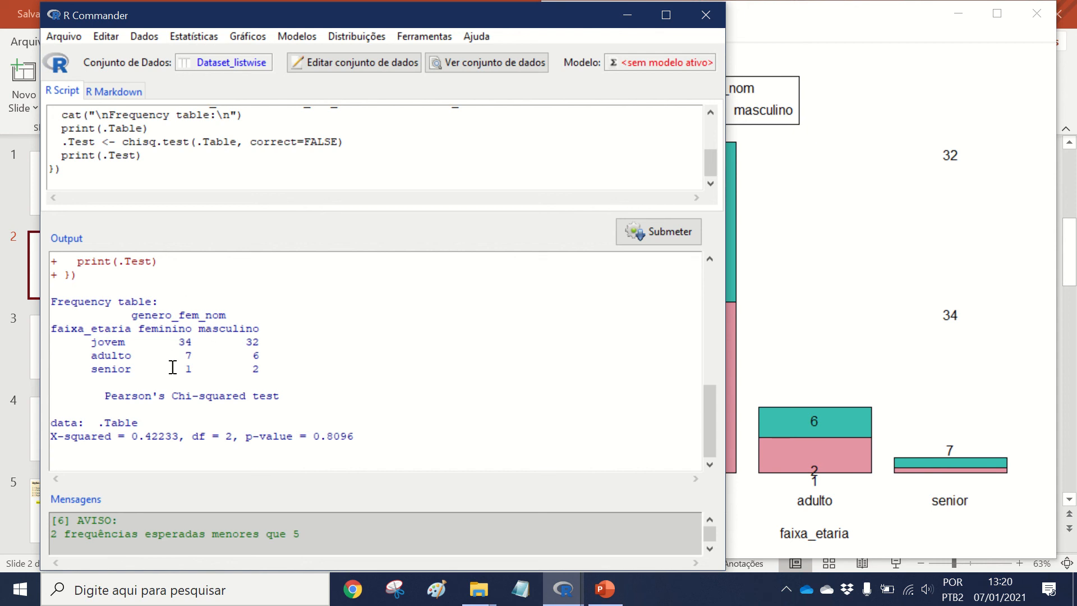
pyautogui.click(169, 329)
pyautogui.scroll(3, 278, 372)
pyautogui.scroll(4, 278, 372)
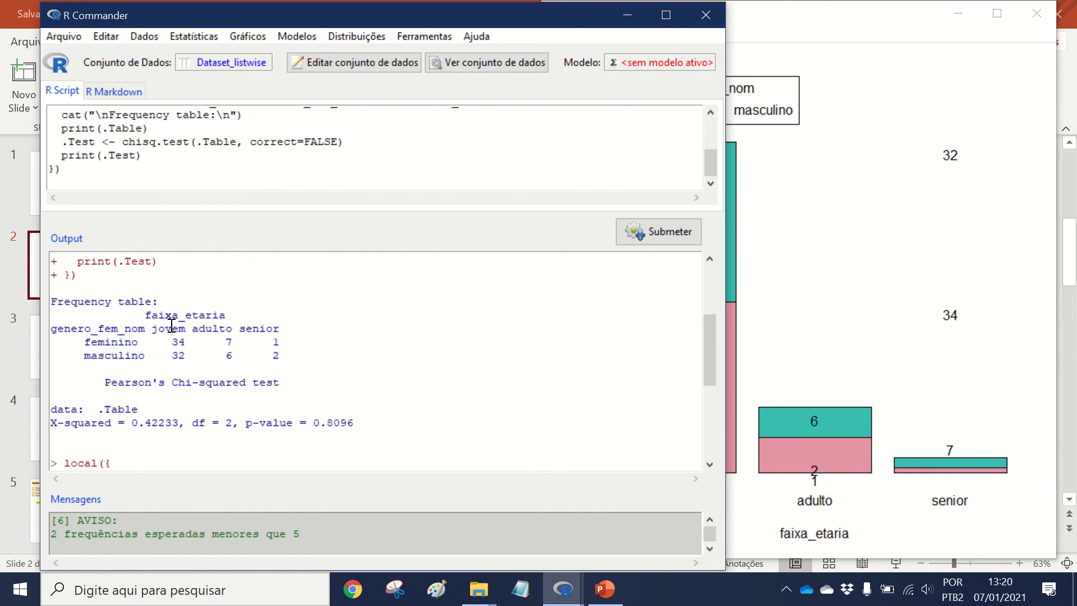
pyautogui.doubleClick(182, 355)
pyautogui.click(279, 365)
pyautogui.moveTo(282, 354); pyautogui.dragTo(42, 313)
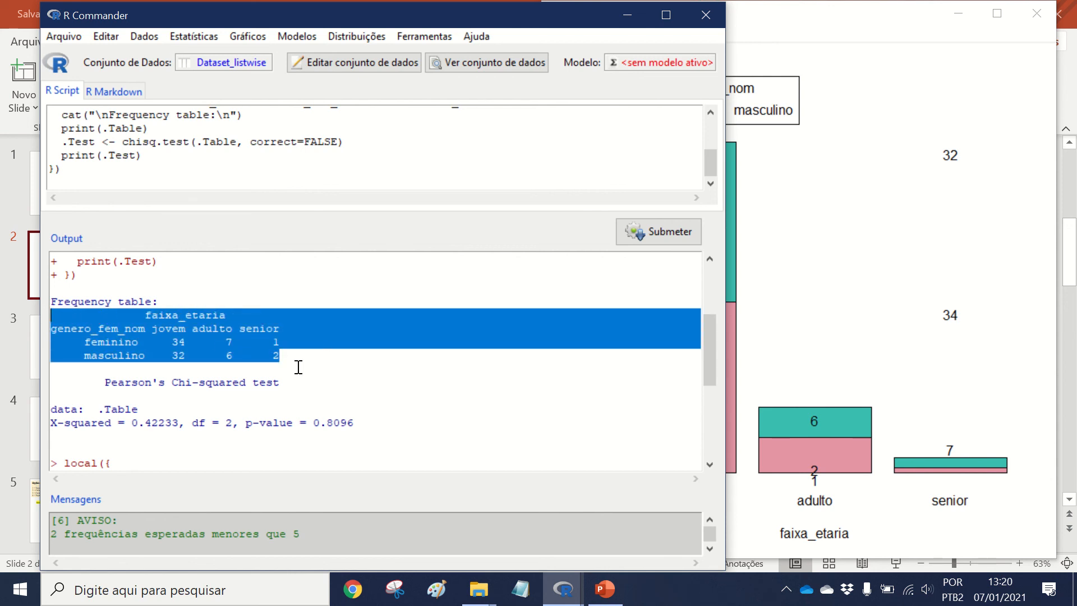
pyautogui.click(291, 340)
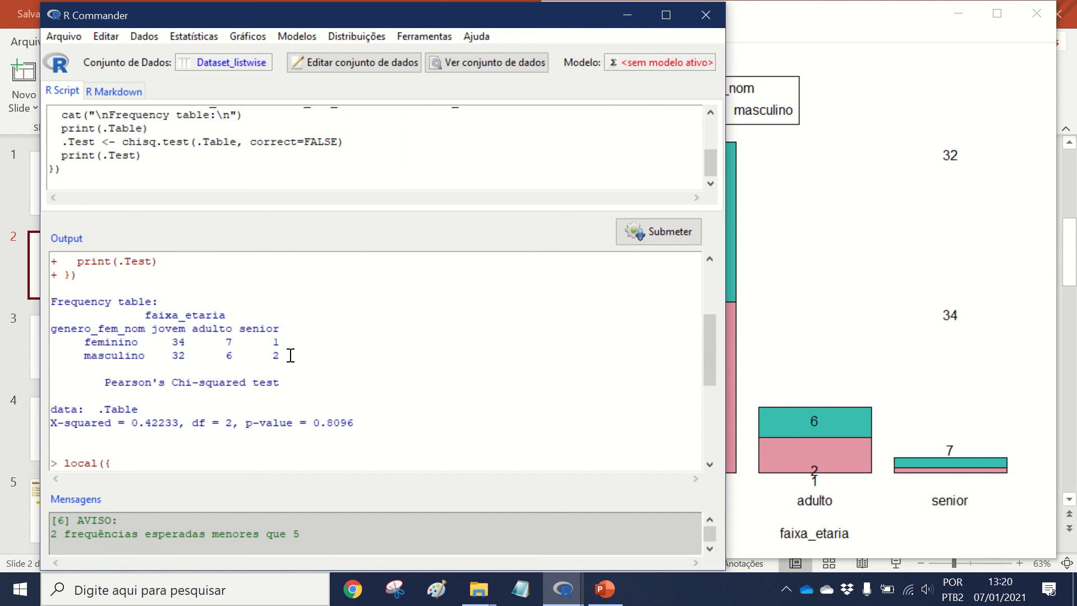
# Copy the frequency table with genero_fem_nom in the rows into cell A1 of a new blank Excel workbook and widen column A to fit
pyautogui.moveTo(290, 355); pyautogui.dragTo(43, 317)
pyautogui.hotkey('ctrl', 'c')
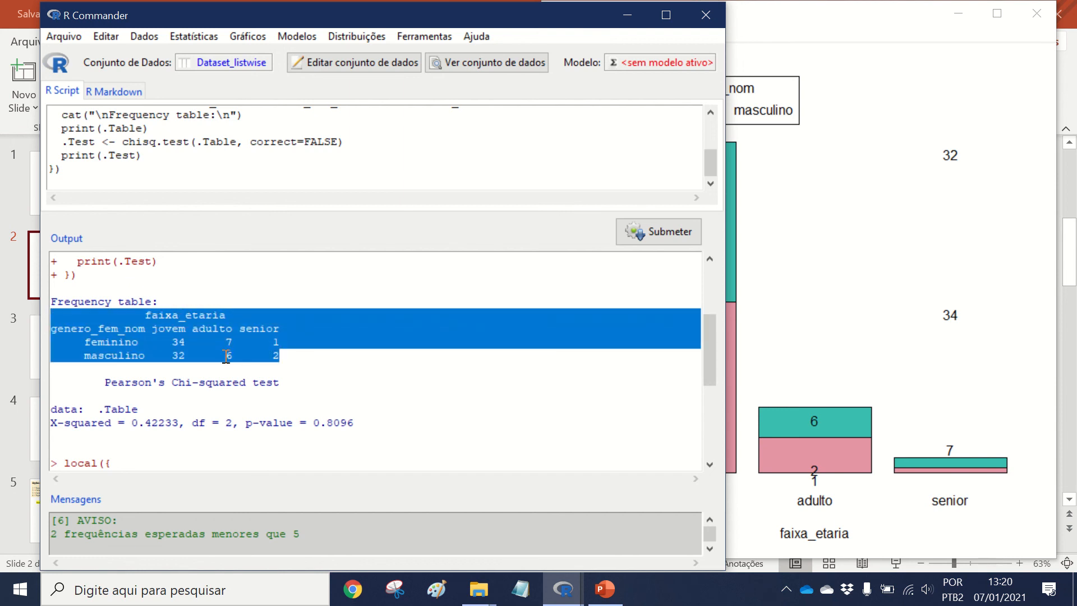
pyautogui.click(20, 589)
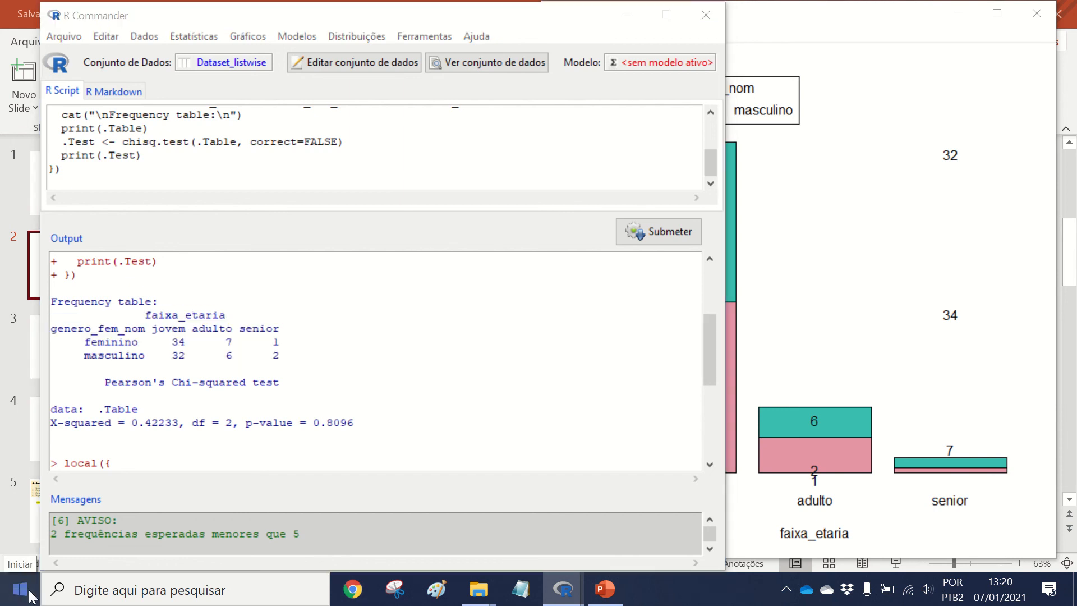
pyautogui.click(415, 115)
pyautogui.click(469, 241)
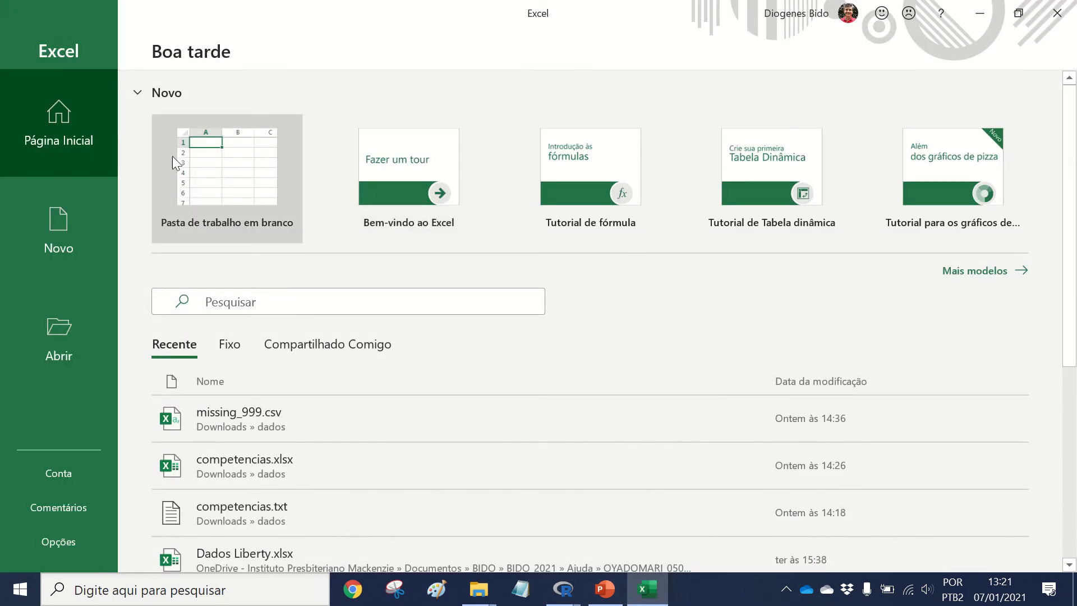
pyautogui.click(173, 160)
pyautogui.hotkey('ctrl', 'v')
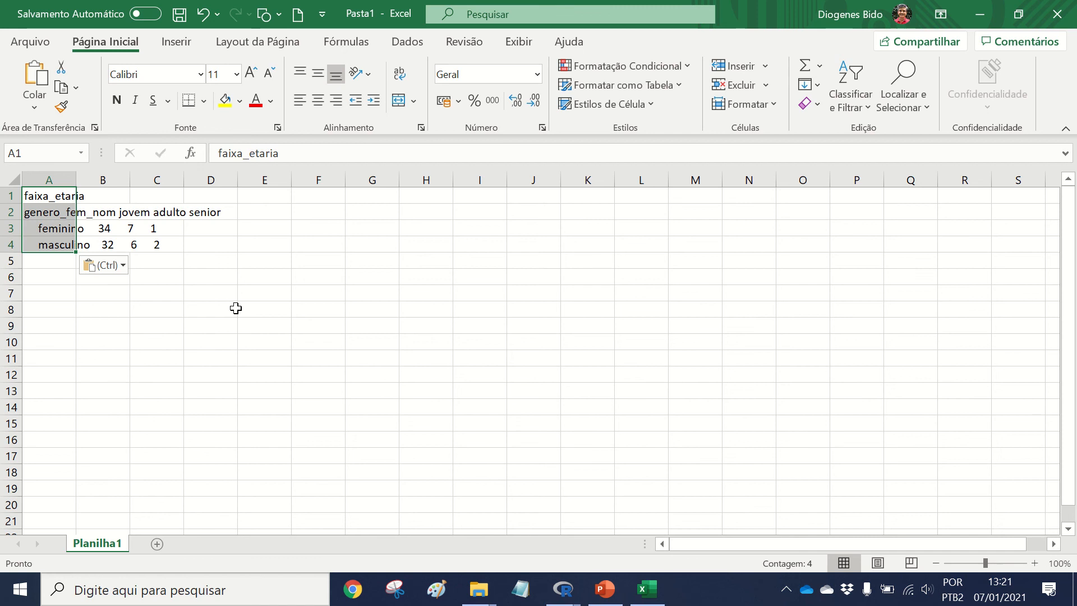
pyautogui.click(169, 393)
pyautogui.moveTo(75, 179); pyautogui.dragTo(239, 180)
# Split column A into separate columns with Text to Columns, as delimited data using only the space (Espaço) as delimiter, without tab
pyautogui.click(94, 180)
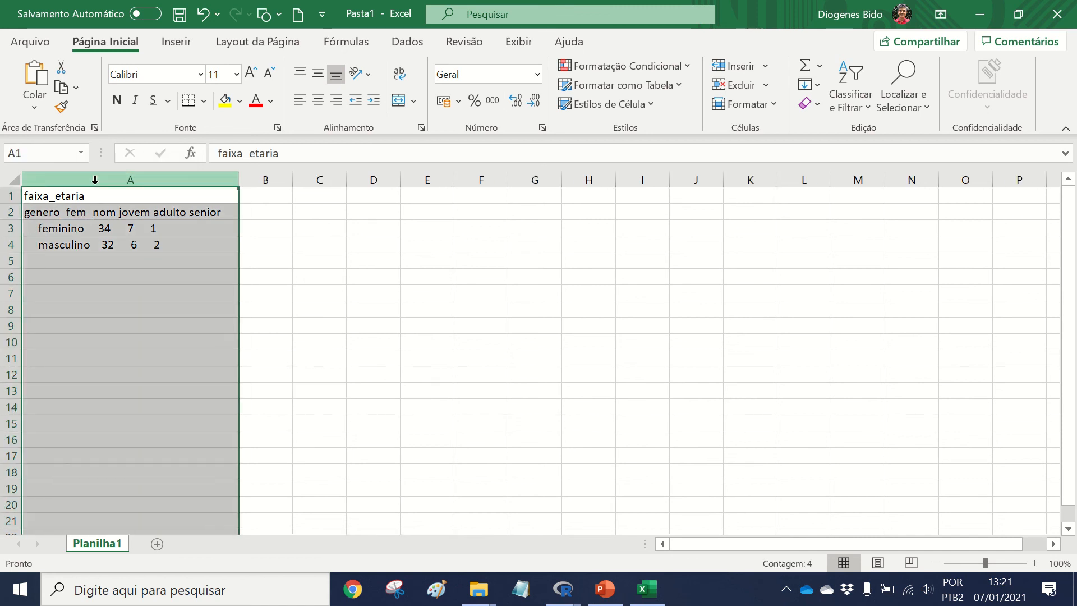
pyautogui.click(412, 40)
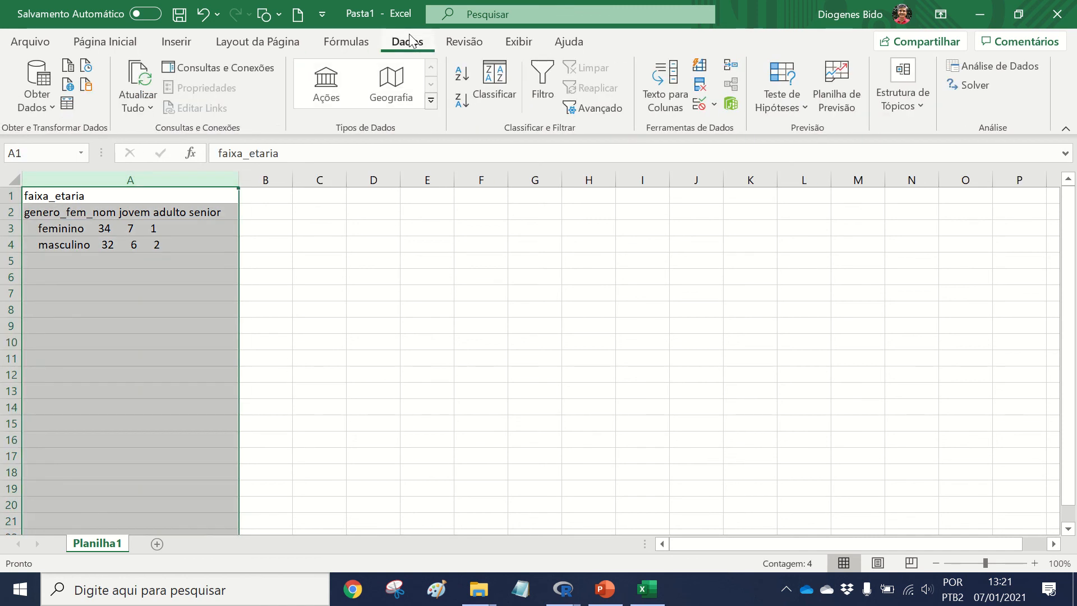
pyautogui.click(662, 93)
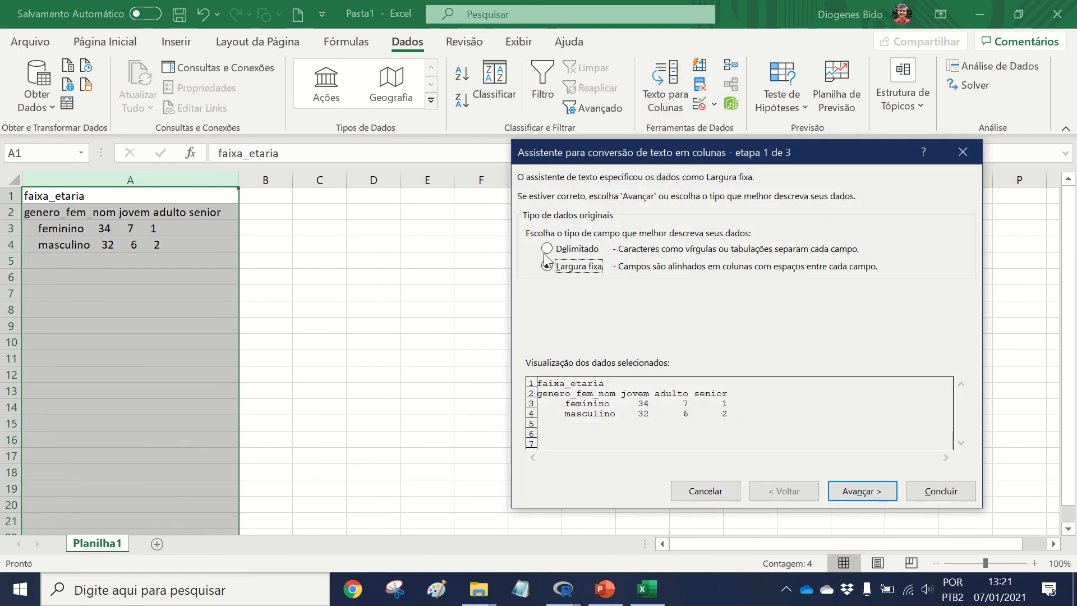
pyautogui.click(596, 248)
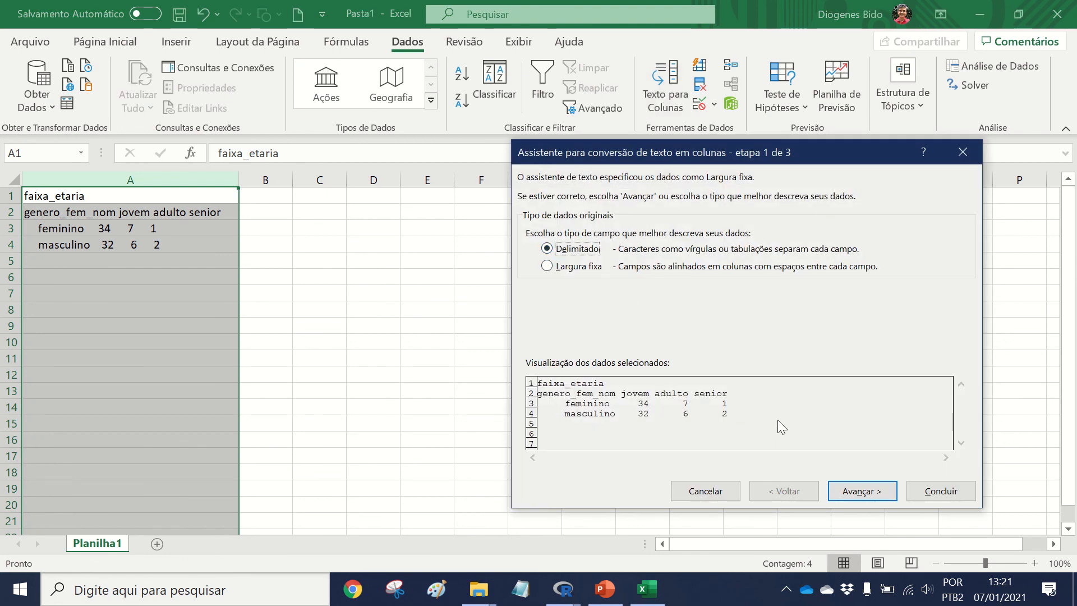
pyautogui.click(861, 491)
pyautogui.click(532, 282)
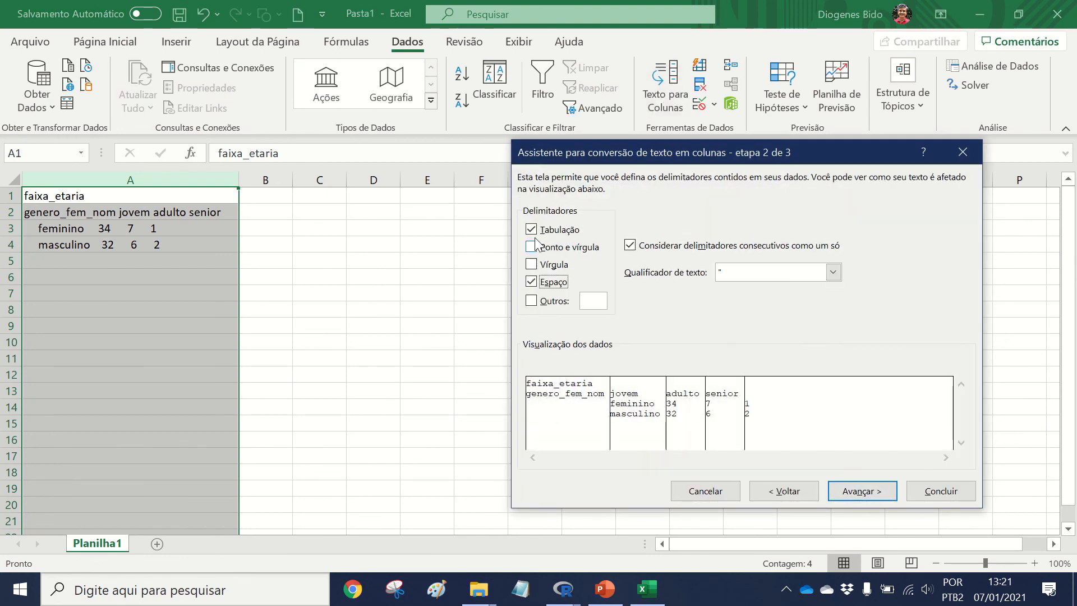
pyautogui.click(531, 229)
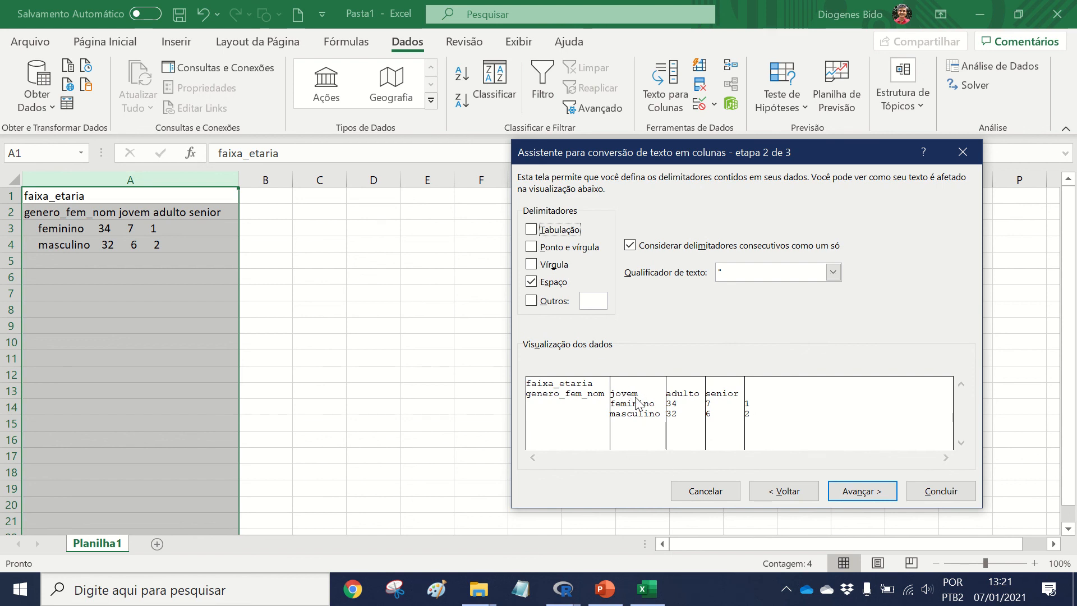
pyautogui.click(923, 497)
pyautogui.click(533, 341)
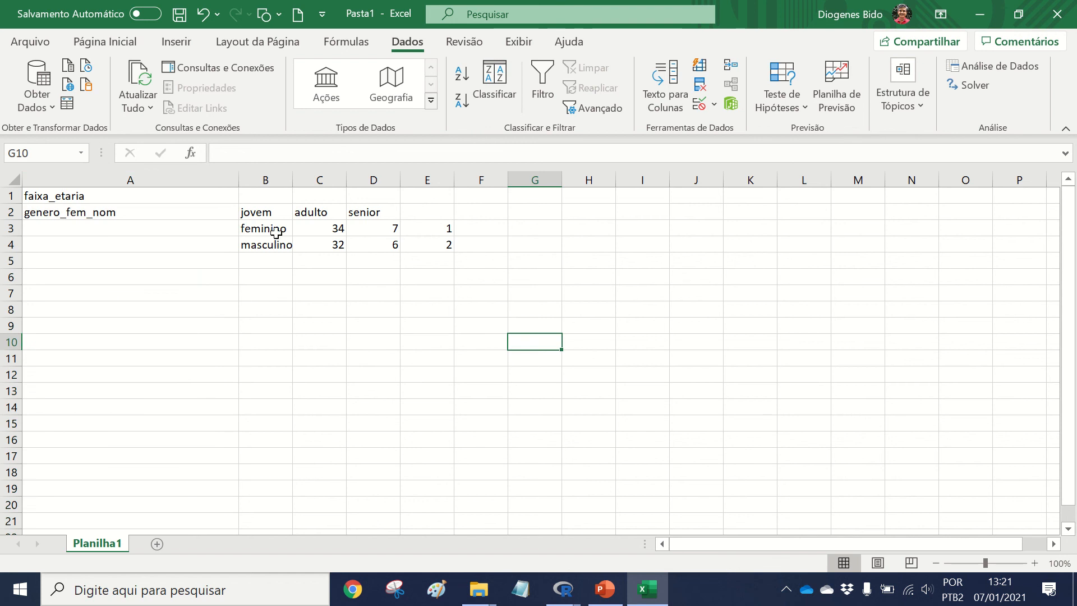
# Move the headings jovem, adulto and senior one column over into C2:E2 so they sit above their counts
pyautogui.moveTo(264, 213); pyautogui.dragTo(459, 209)
pyautogui.click(621, 344)
pyautogui.click(429, 342)
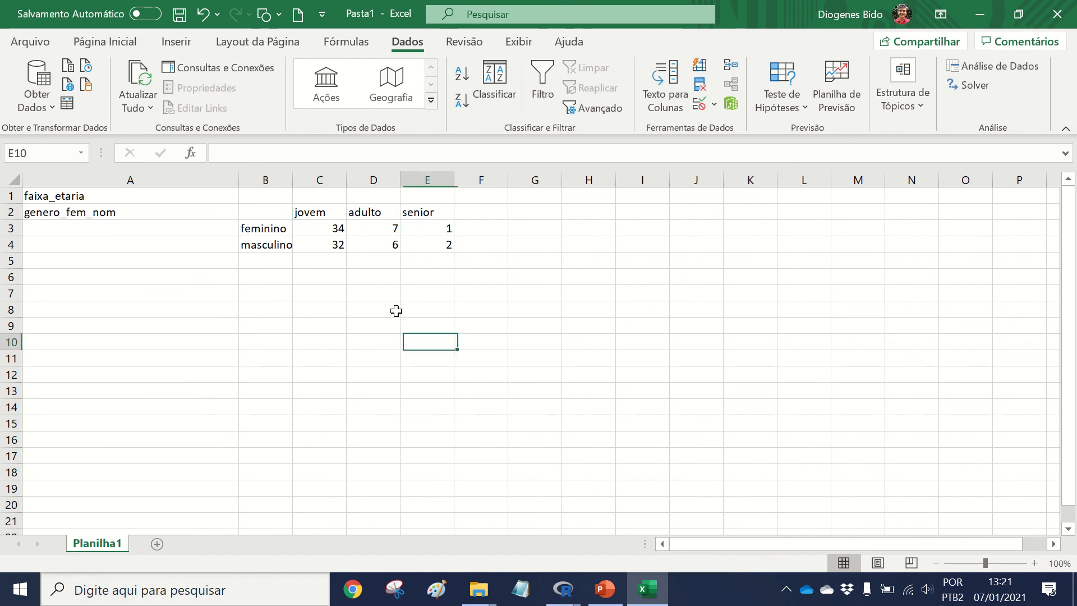
# Center the contents of the frequency table B2:E4 horizontally and vertically
pyautogui.moveTo(267, 212); pyautogui.dragTo(449, 246)
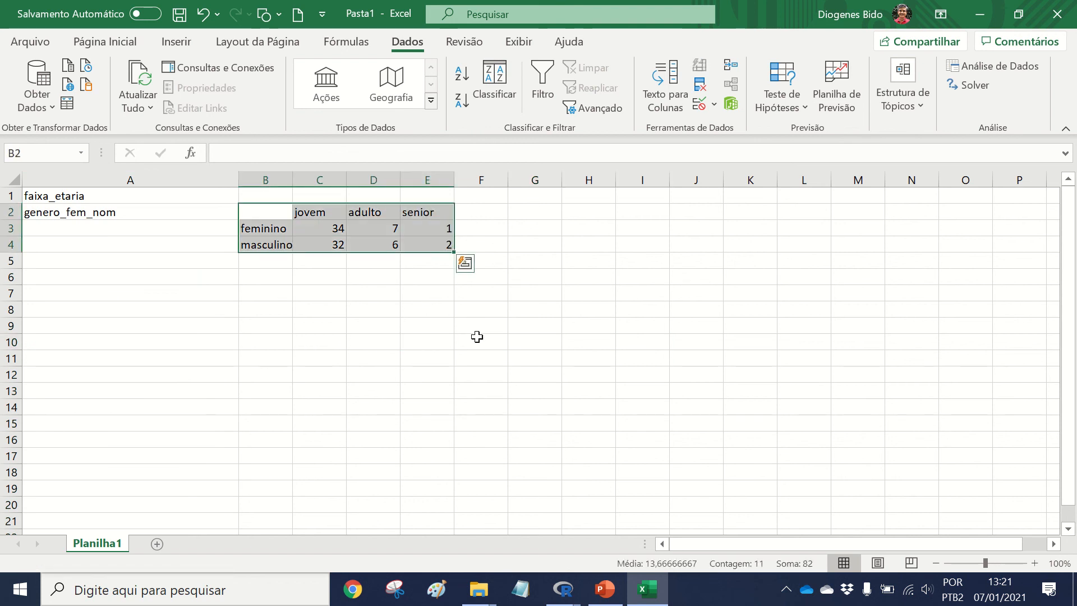
pyautogui.click(105, 42)
pyautogui.click(318, 100)
pyautogui.click(317, 73)
pyautogui.click(346, 324)
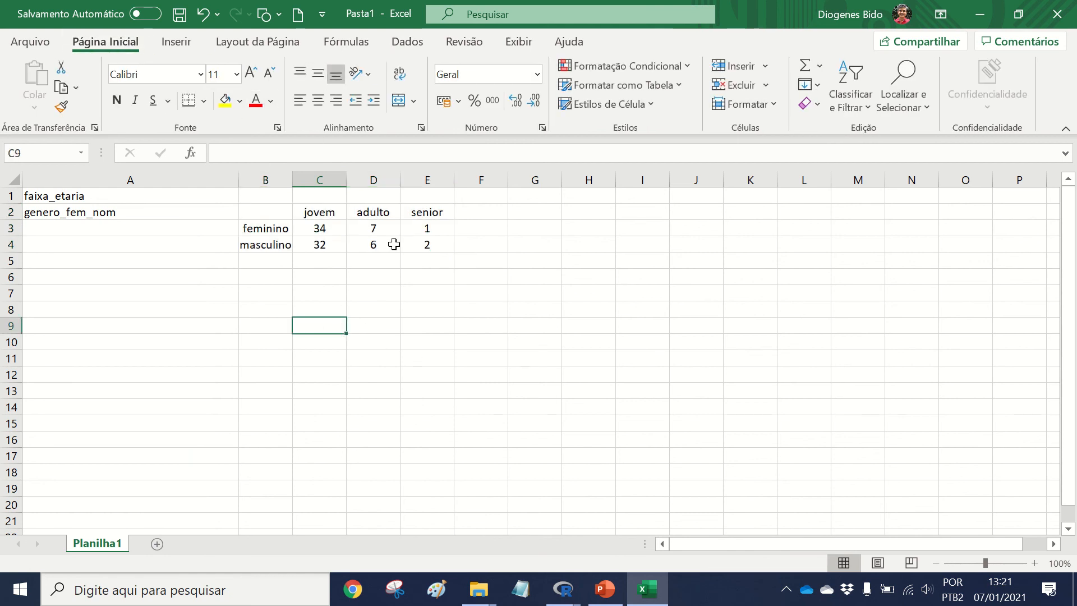
# Switch to the PowerPoint presentation 1_inicio_fim.pptx and review the bivariate analysis table on slide 2
pyautogui.click(605, 589)
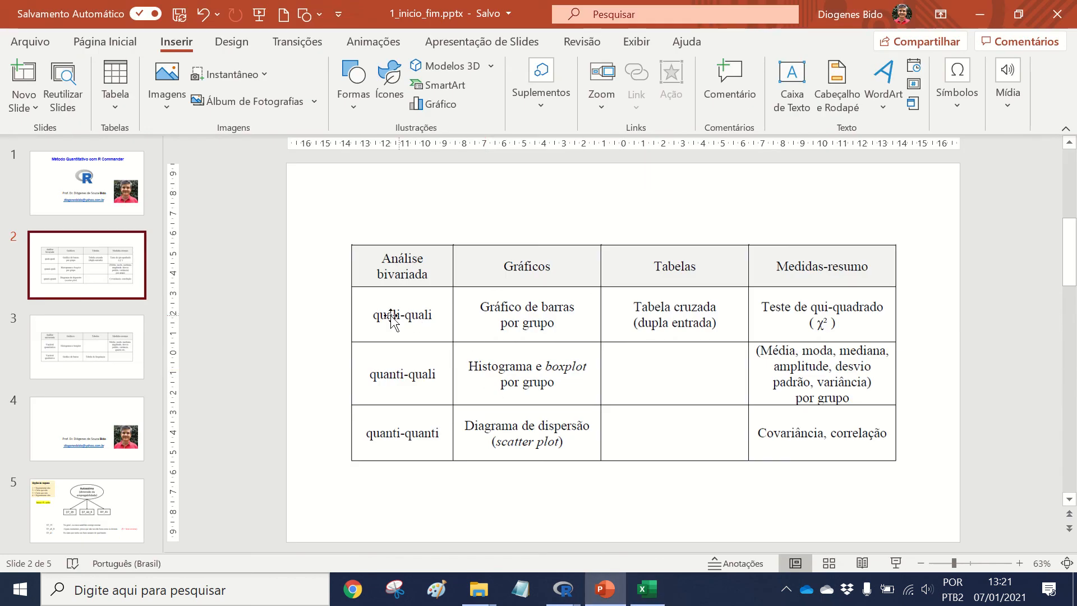